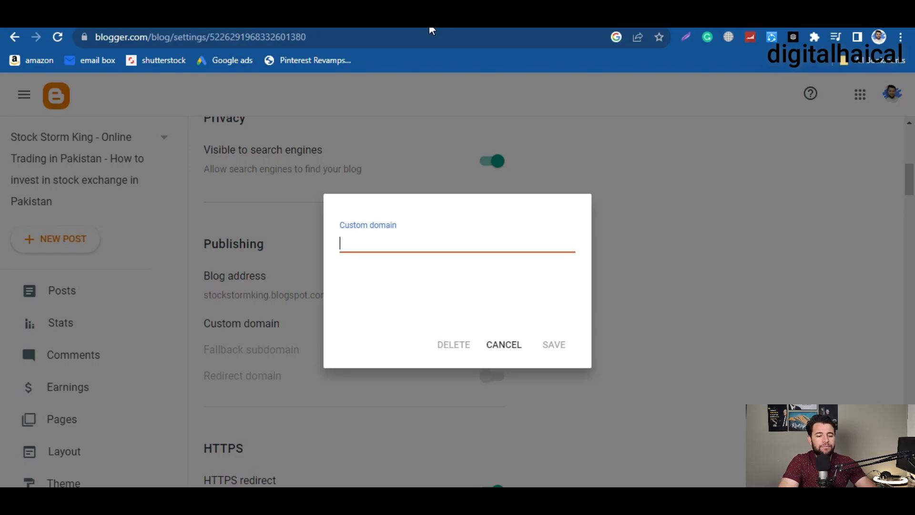
# Switch to Hostinger's DNS page for stockstormking.com and delete the globalsign.com, sectigo.com and letsencrypt.org CAA records
pyautogui.hotkey('alt', 'Tab')
pyautogui.scroll(8, 452, 238)
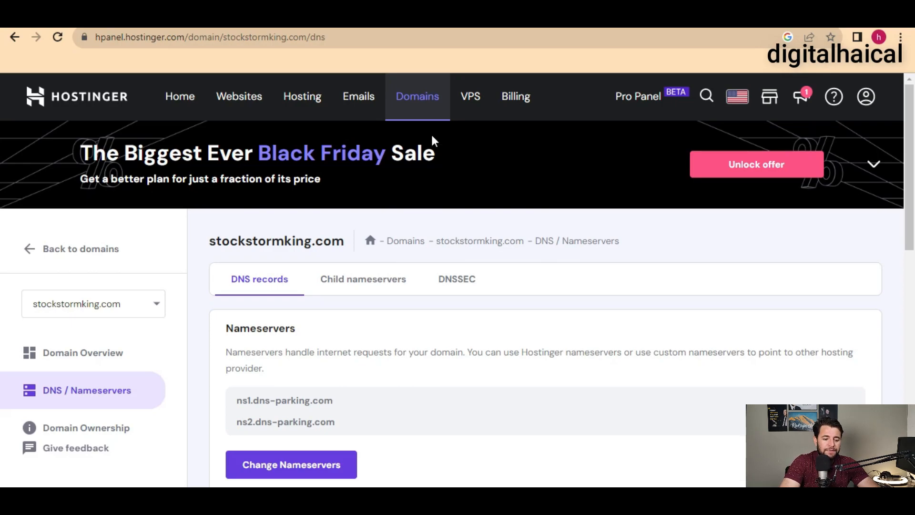
pyautogui.scroll(-3, 343, 282)
pyautogui.scroll(-2, 344, 282)
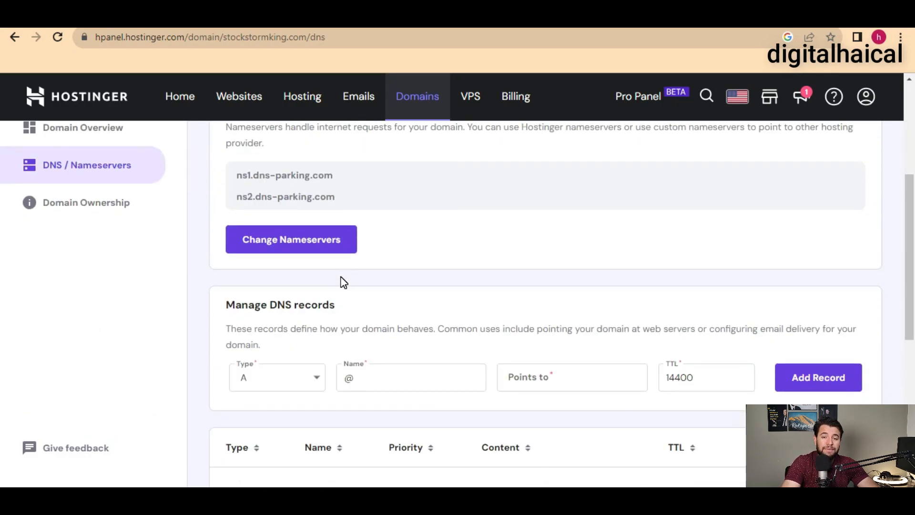
pyautogui.scroll(-5, 487, 299)
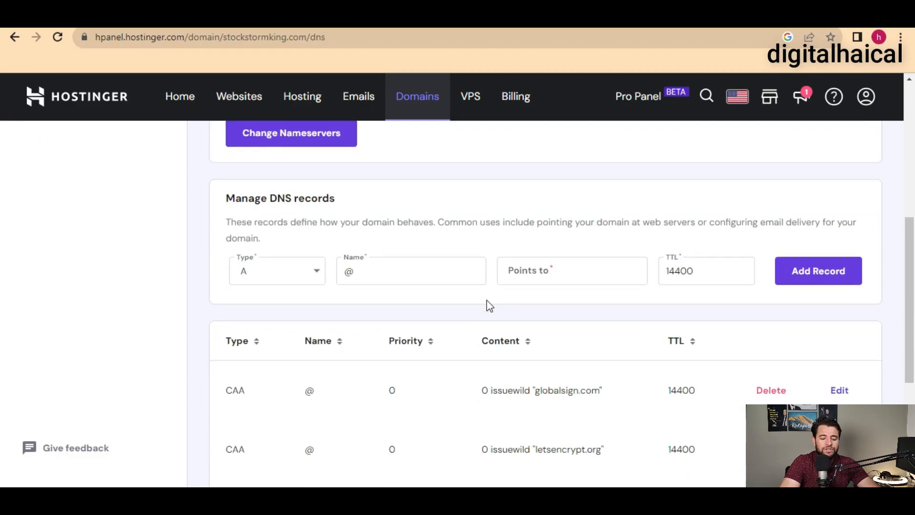
pyautogui.scroll(7, 182, 257)
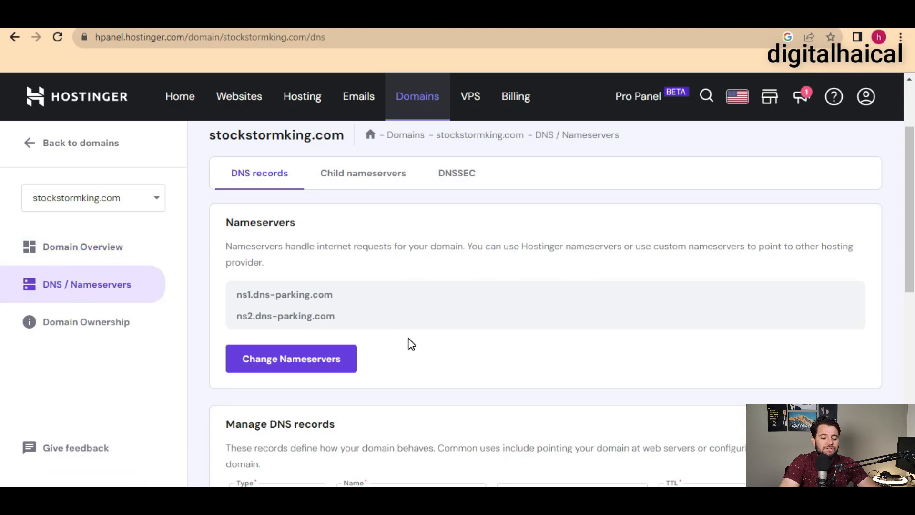
pyautogui.scroll(-8, 409, 343)
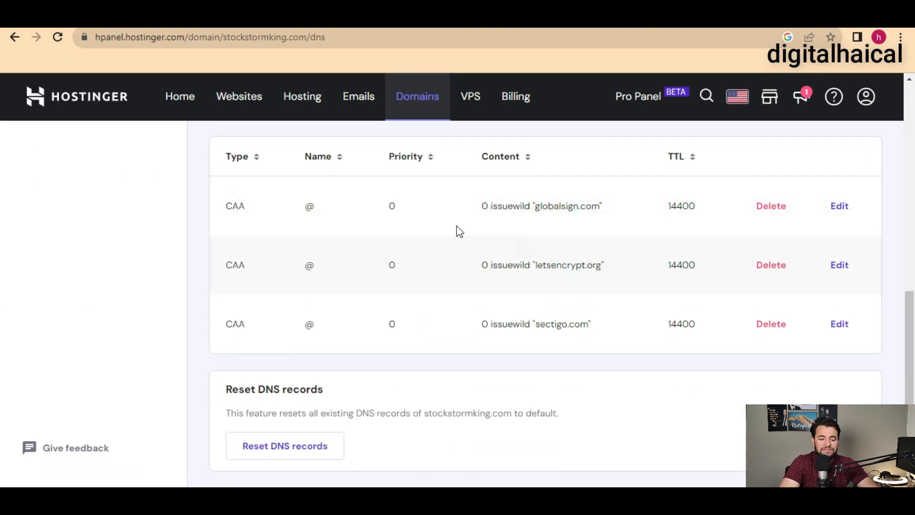
pyautogui.scroll(2, 524, 250)
pyautogui.click(766, 298)
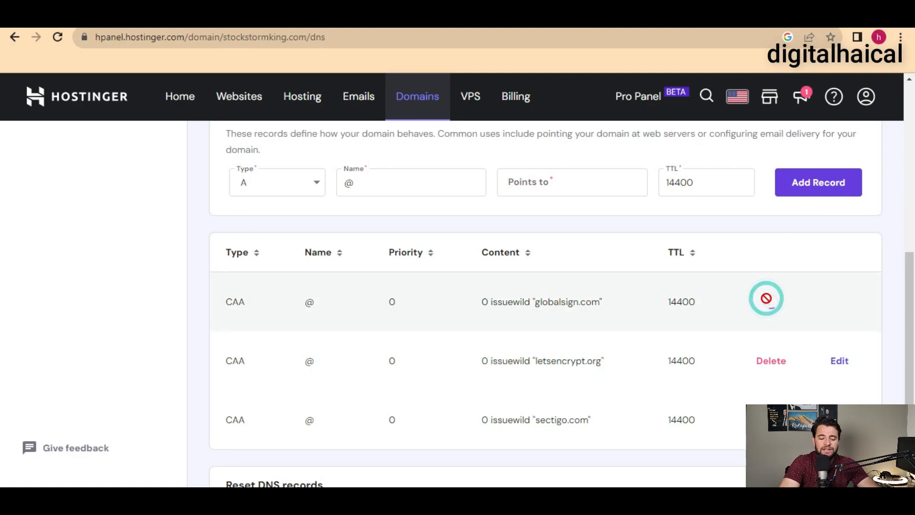
pyautogui.click(771, 304)
pyautogui.click(768, 358)
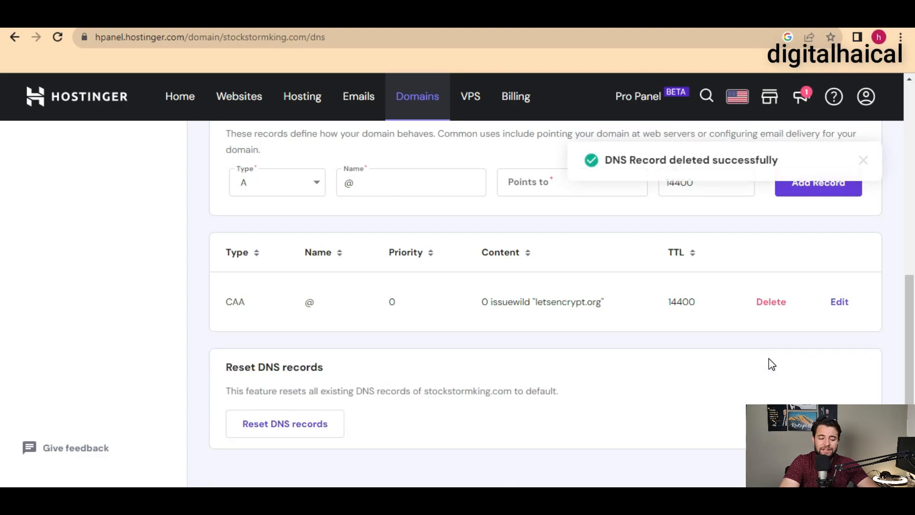
pyautogui.click(773, 309)
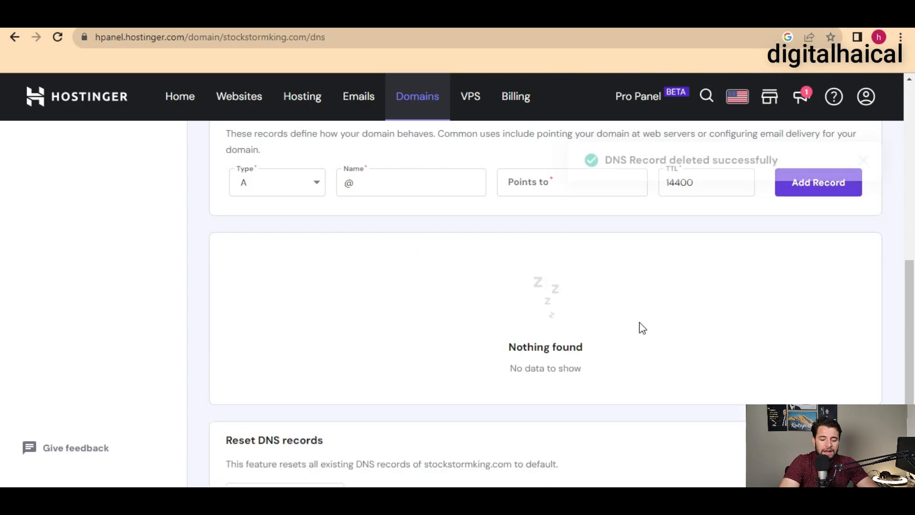
# Copy the domain stockstormking.com from the Hostinger page into Blogger's Custom domain field
pyautogui.scroll(2, 642, 351)
pyautogui.scroll(4, 642, 352)
pyautogui.scroll(-1, 642, 351)
pyautogui.hotkey('alt', 'Tab')
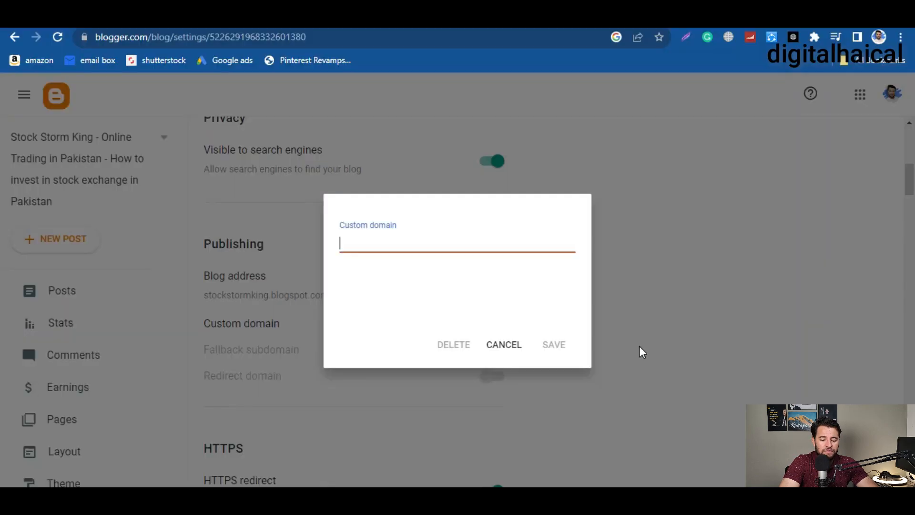
pyautogui.hotkey('alt', 'Tab')
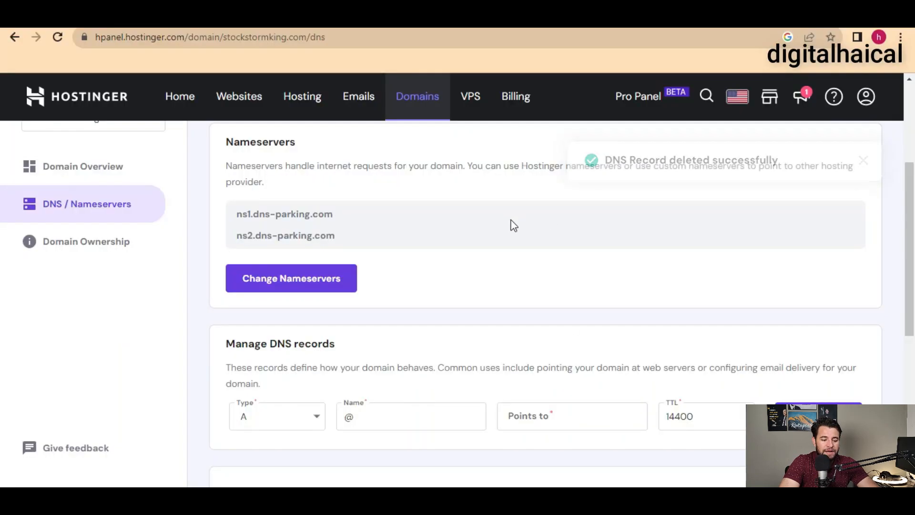
pyautogui.scroll(4, 511, 220)
pyautogui.moveTo(345, 242); pyautogui.dragTo(216, 250)
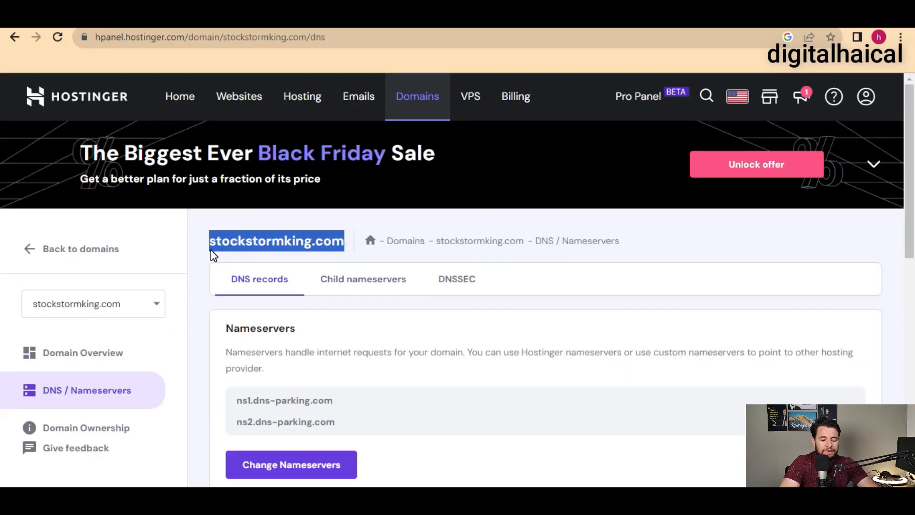
pyautogui.hotkey('ctrl', 'c')
pyautogui.hotkey('alt', 'Tab')
pyautogui.click(393, 243)
pyautogui.hotkey('ctrl', 'v')
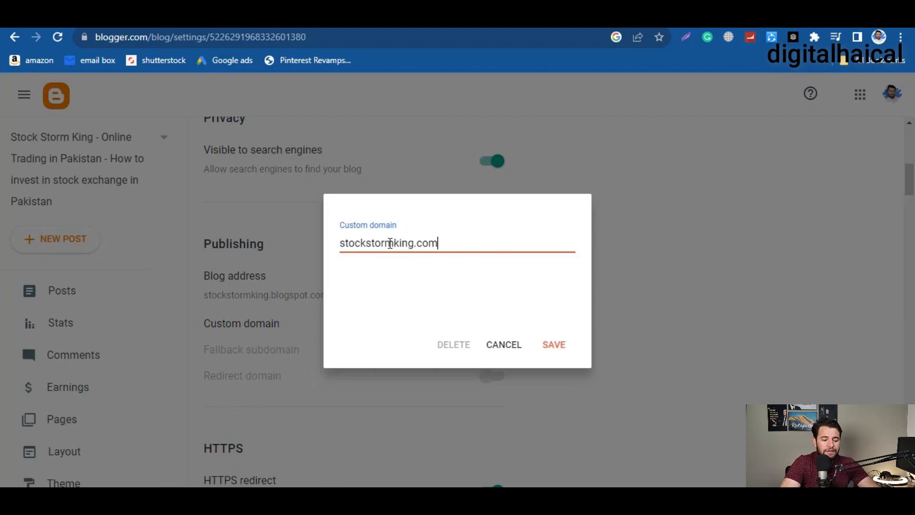
pyautogui.click(343, 243)
pyautogui.write('wwww')
pyautogui.press('BackSpace')
pyautogui.write('.')
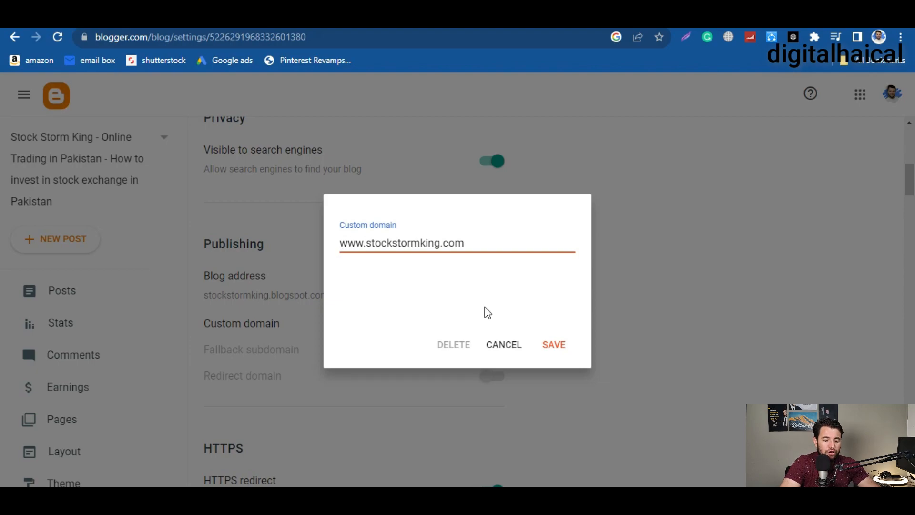
pyautogui.click(552, 352)
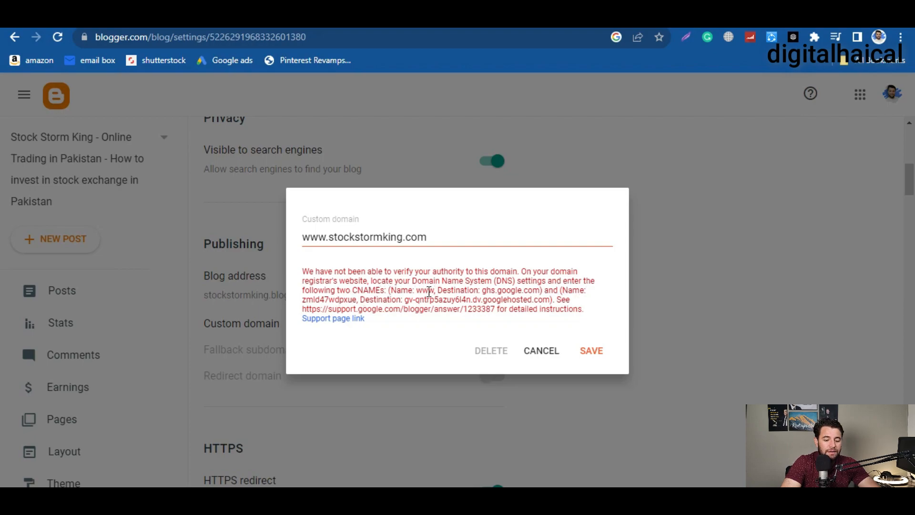
# On Hostinger's DNS page, set the new record's type to CNAME and its name to www, as Blogger requires
pyautogui.click(365, 286)
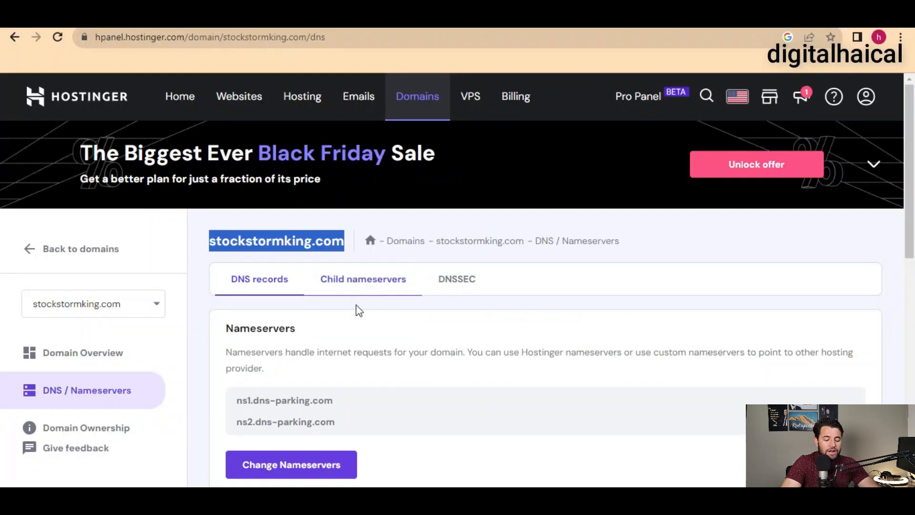
pyautogui.scroll(-1, 339, 312)
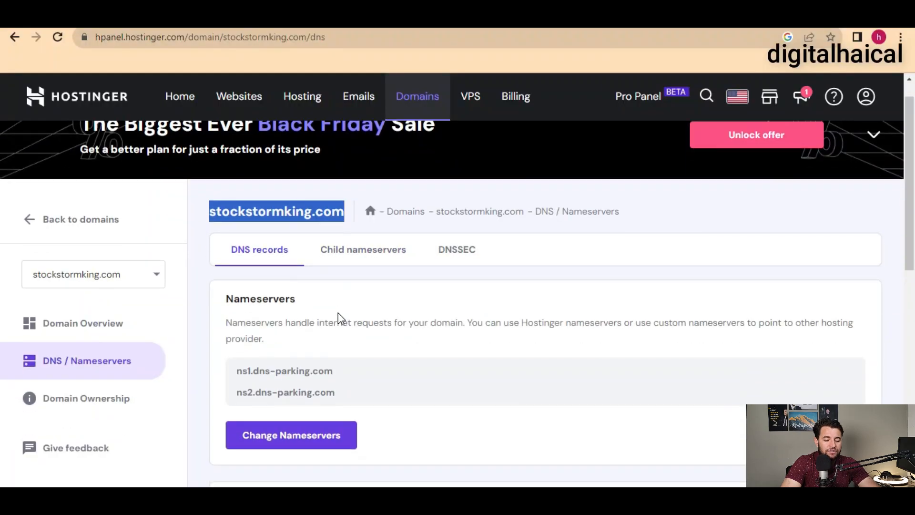
pyautogui.scroll(-6, 338, 312)
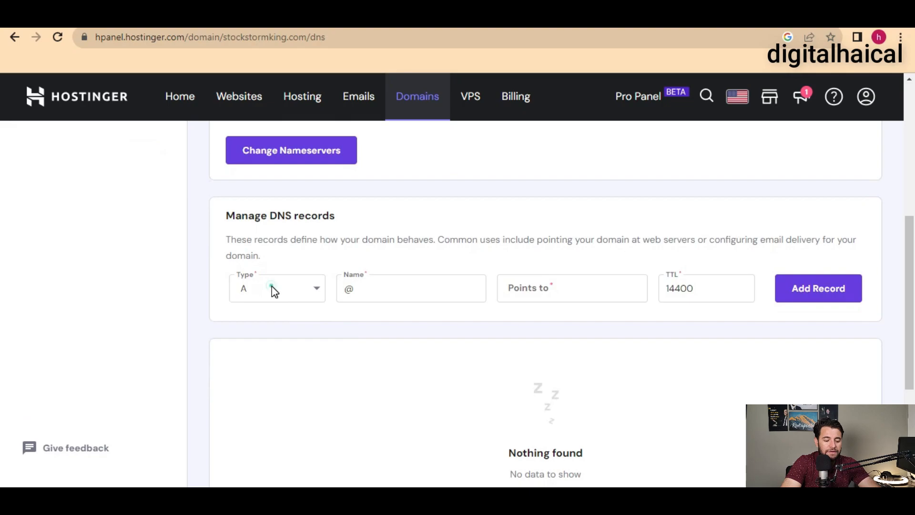
pyautogui.click(315, 291)
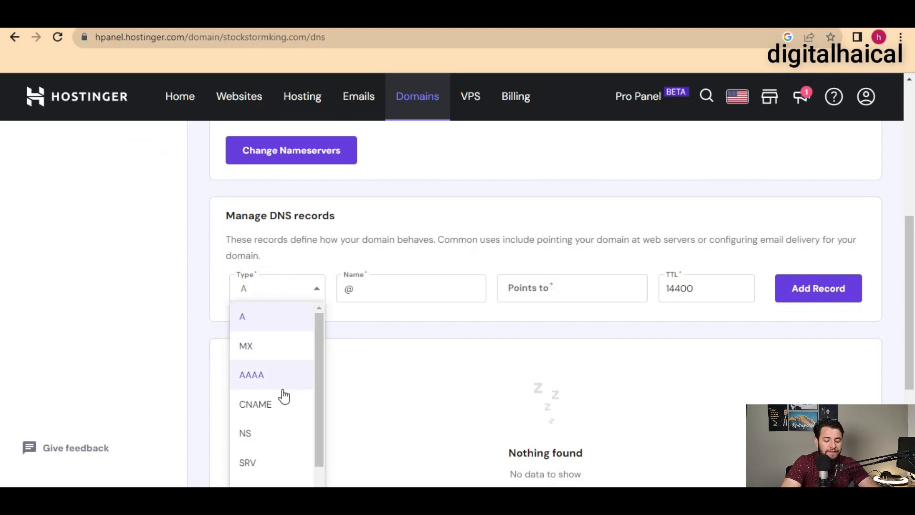
pyautogui.click(259, 408)
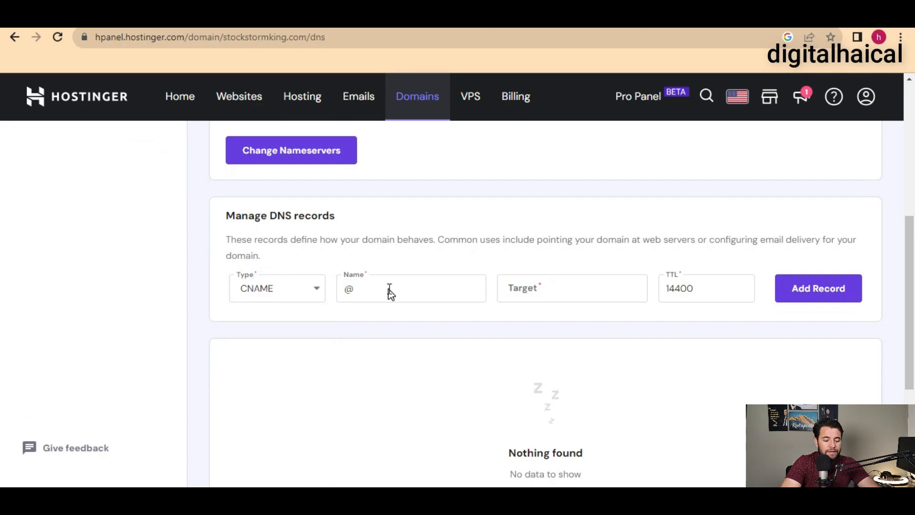
pyautogui.hotkey('alt', 'Tab')
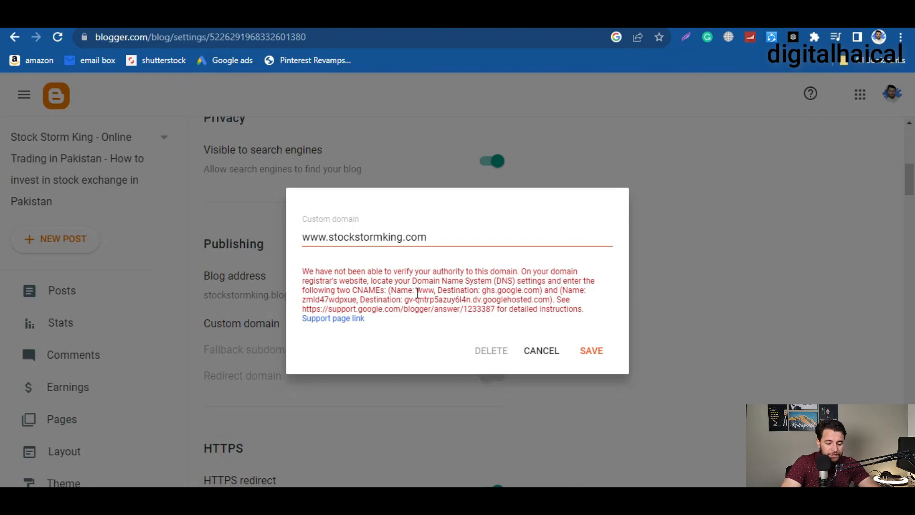
pyautogui.hotkey('alt', 'Tab')
pyautogui.click(376, 286)
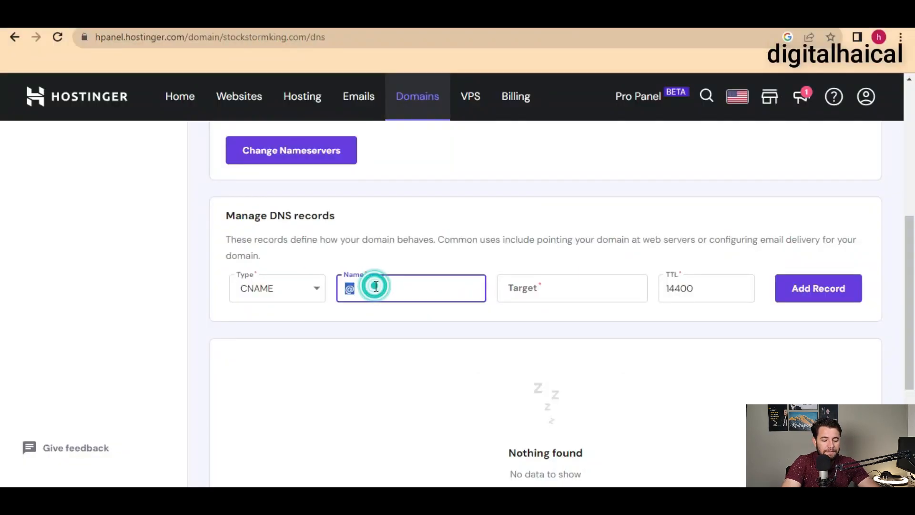
pyautogui.write('www')
# Copy the destination ghs.google.com from Blogger into the www record's target in Hostinger and add the record
pyautogui.hotkey('alt', 'Tab')
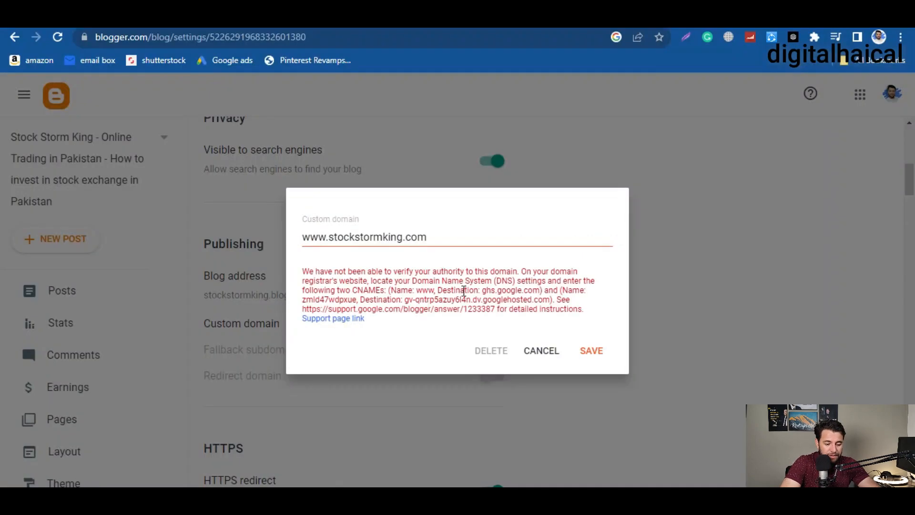
pyautogui.moveTo(483, 289); pyautogui.dragTo(538, 290)
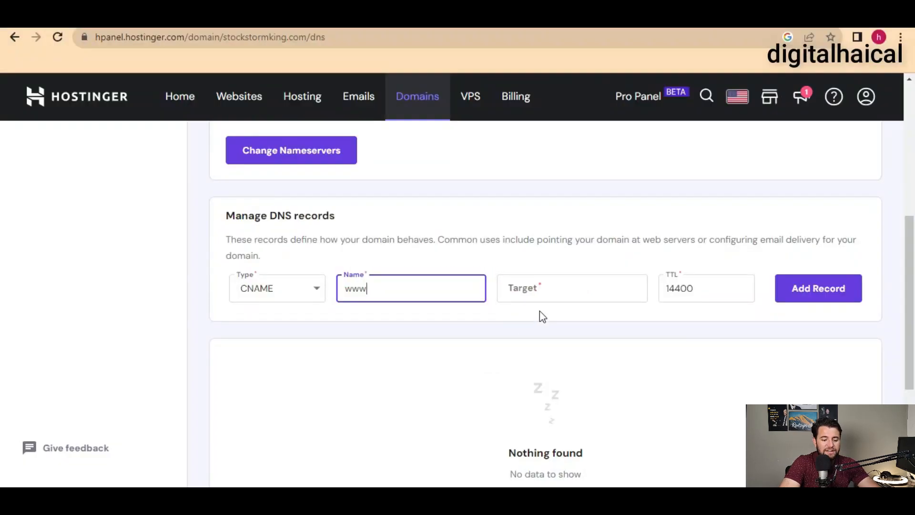
pyautogui.click(572, 288)
pyautogui.hotkey('ctrl', 'v')
pyautogui.click(821, 288)
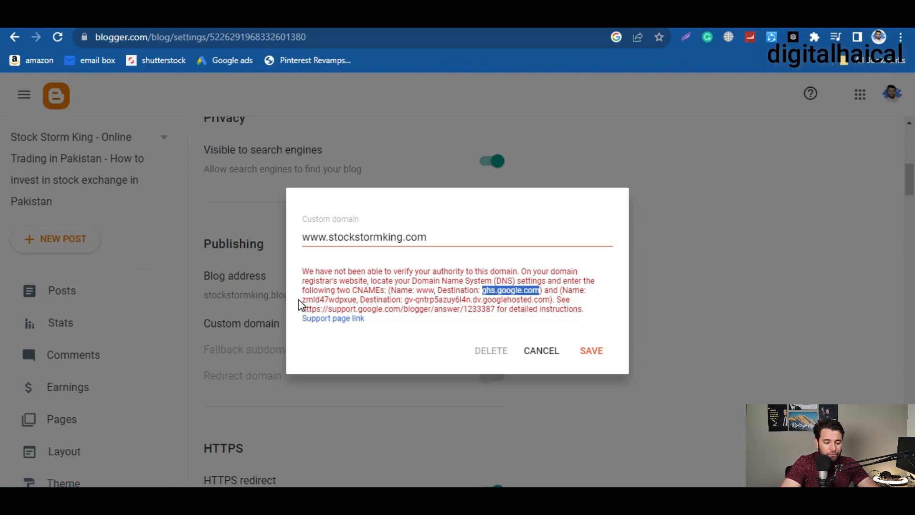
# Start a second CNAME record in Hostinger and fill its name with the verification name copied from Blogger
pyautogui.hotkey('alt', 'Tab')
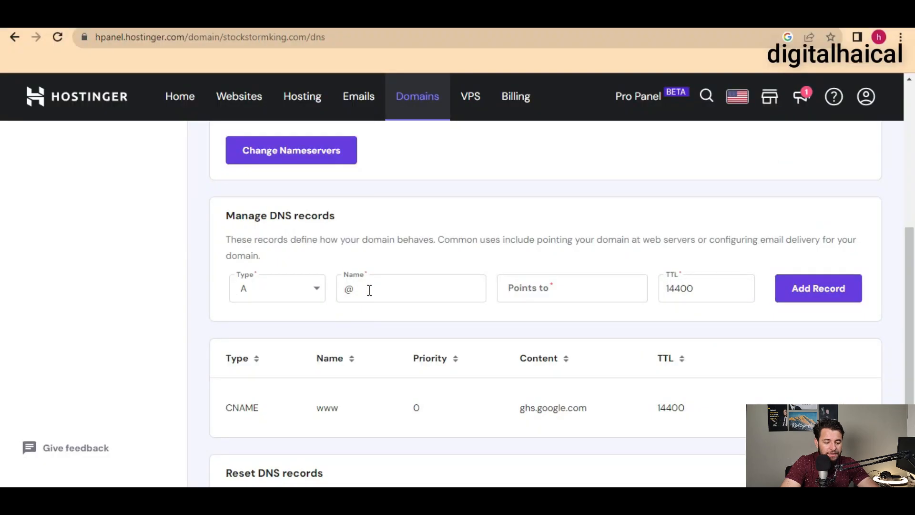
pyautogui.click(284, 289)
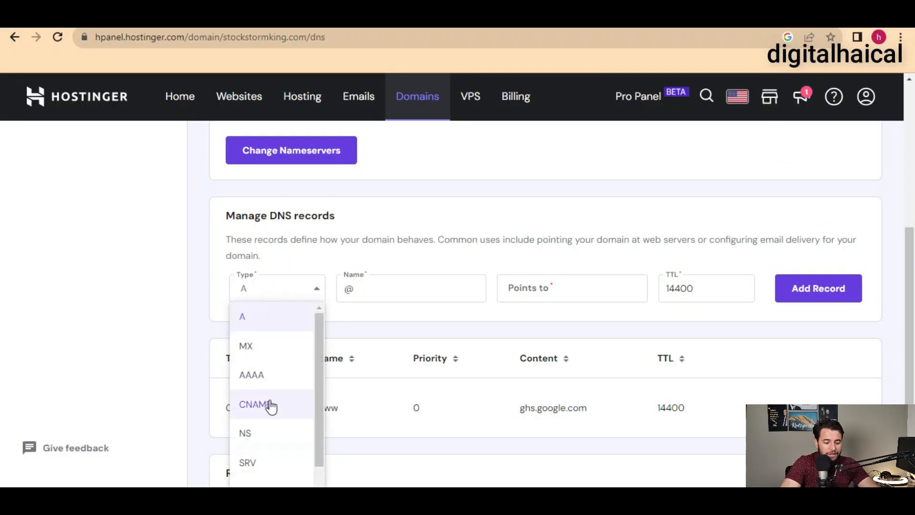
pyautogui.click(255, 404)
pyautogui.hotkey('alt', 'Tab')
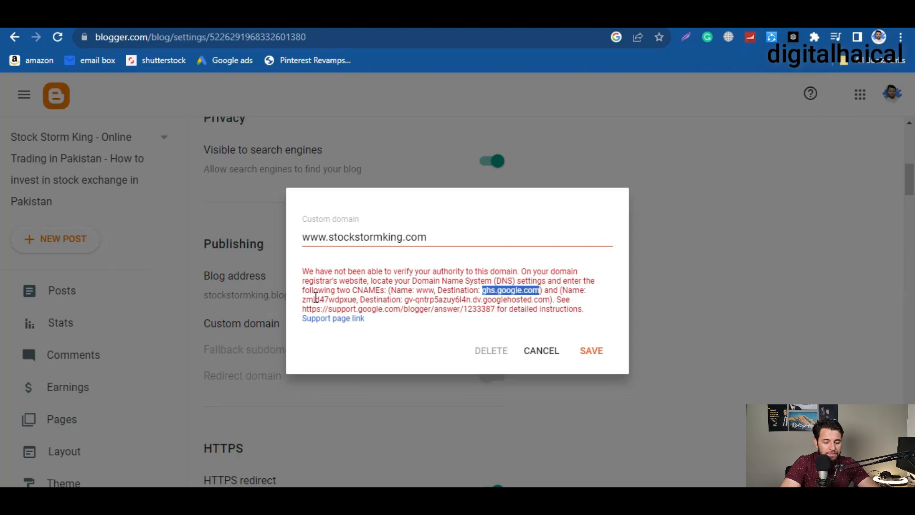
pyautogui.moveTo(303, 300); pyautogui.dragTo(356, 299)
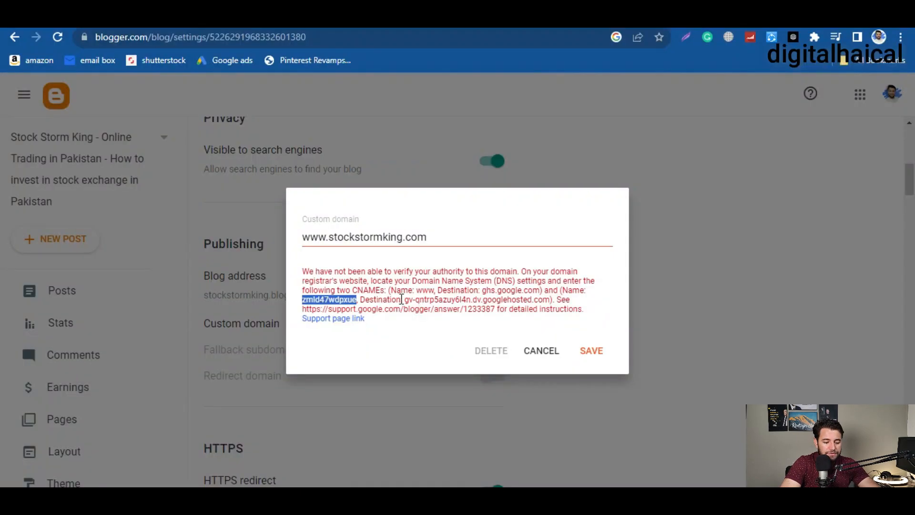
# Copy the second CNAME's verification destination from Blogger into the record's target in Hostinger and add the record
pyautogui.moveTo(404, 300); pyautogui.dragTo(543, 298)
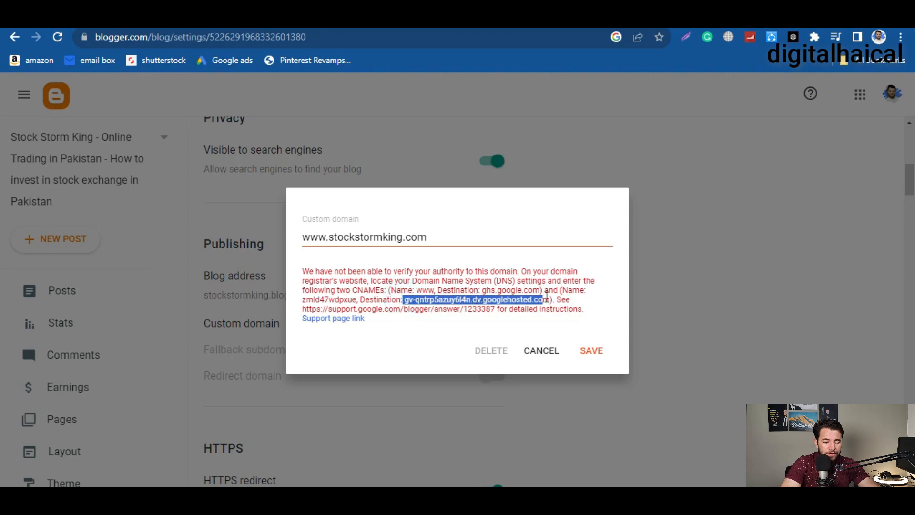
pyautogui.hotkey('alt', 'Tab')
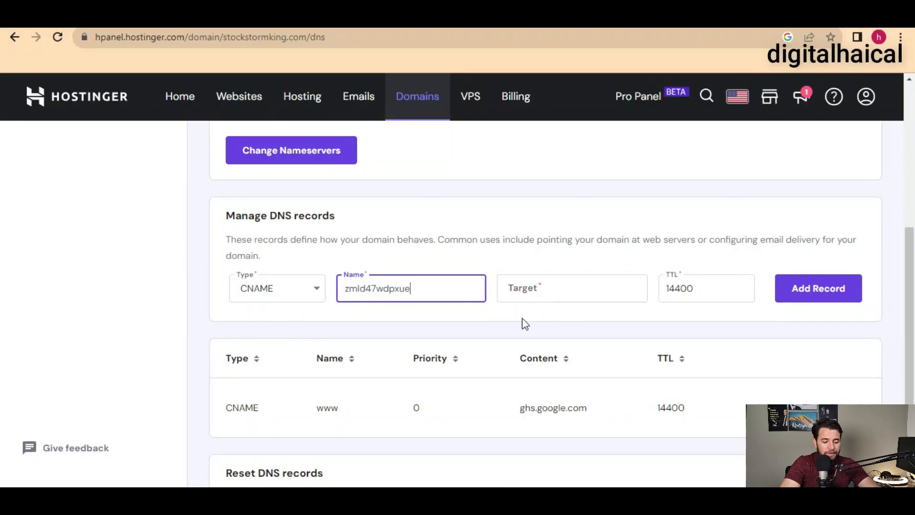
pyautogui.click(588, 290)
pyautogui.write('gv-qntrp5azuy6l4n.dv.googlehosted.com')
pyautogui.click(808, 292)
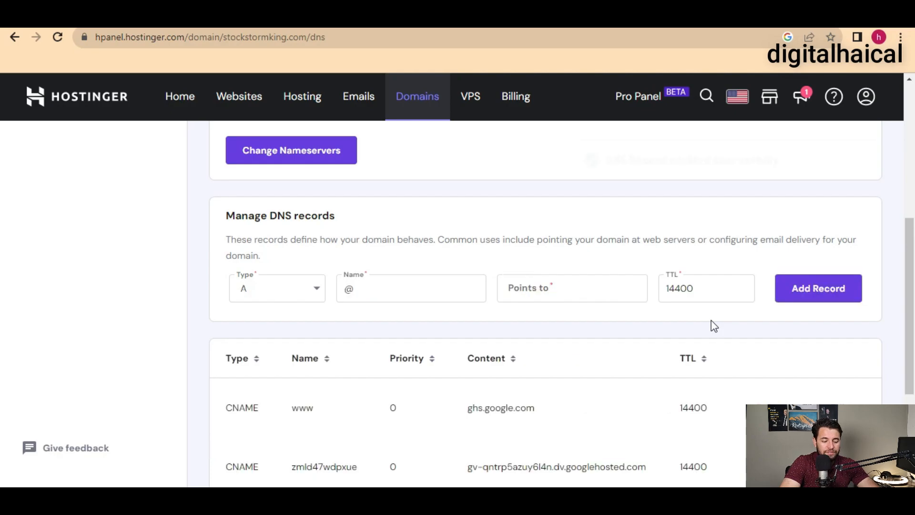
# Return to Blogger and open the support page with detailed instructions for setting up a custom domain
pyautogui.hotkey('alt', 'Tab')
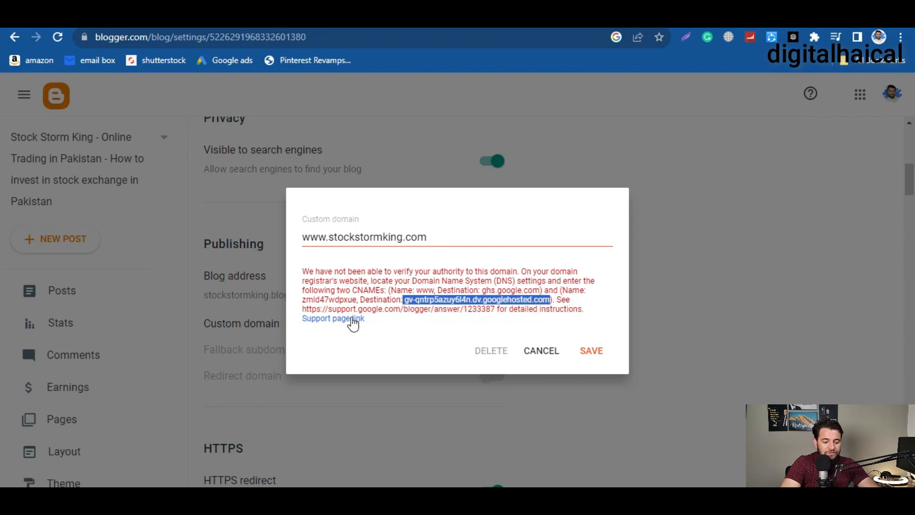
pyautogui.moveTo(301, 310); pyautogui.dragTo(490, 312)
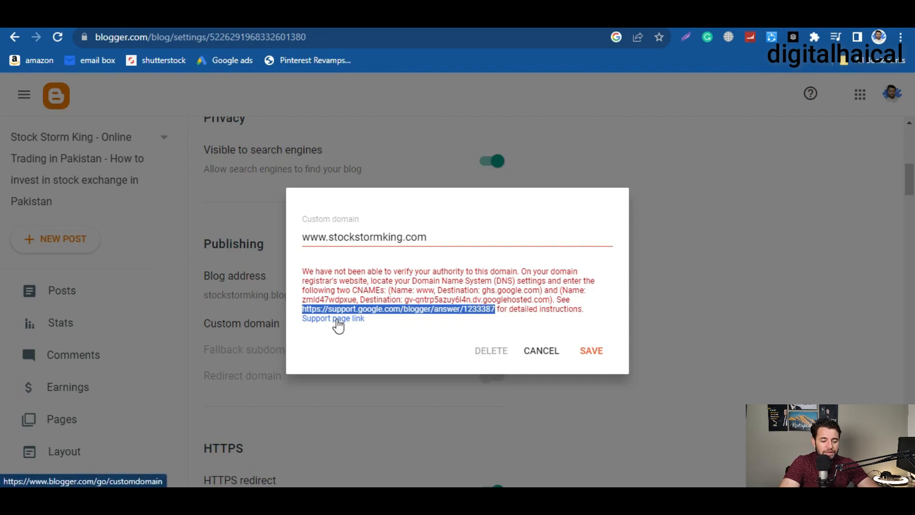
pyautogui.click(333, 318)
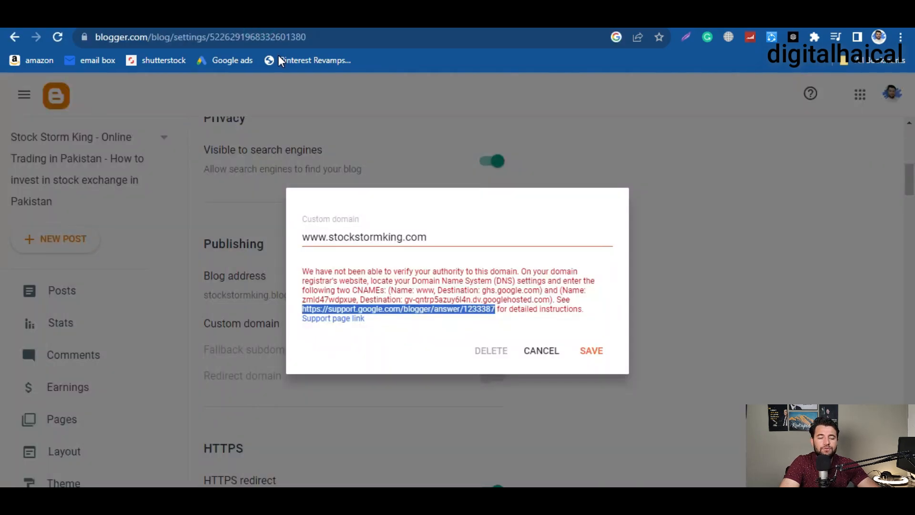
pyautogui.hotkey('ctrl', 'Tab')
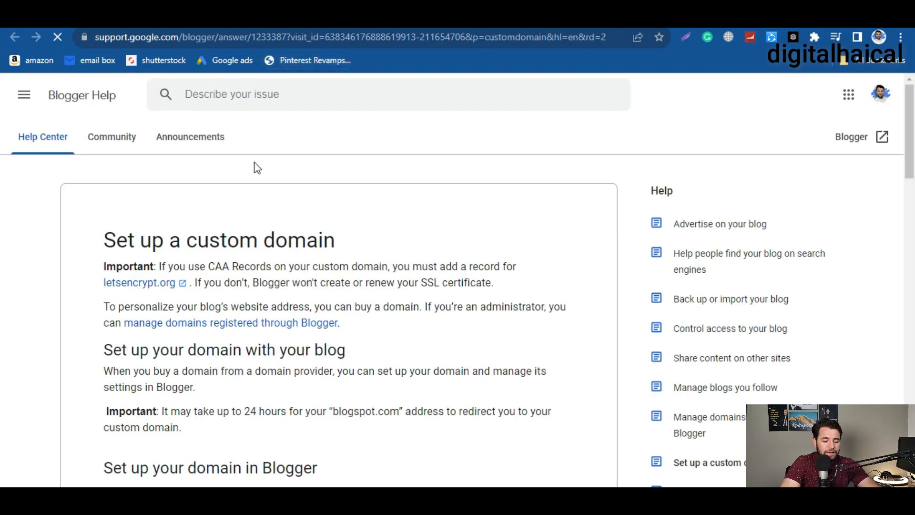
# Find the four Google A-record IPs in Blogger Help, switch to Hostinger and begin an A record named @
pyautogui.scroll(-7, 257, 168)
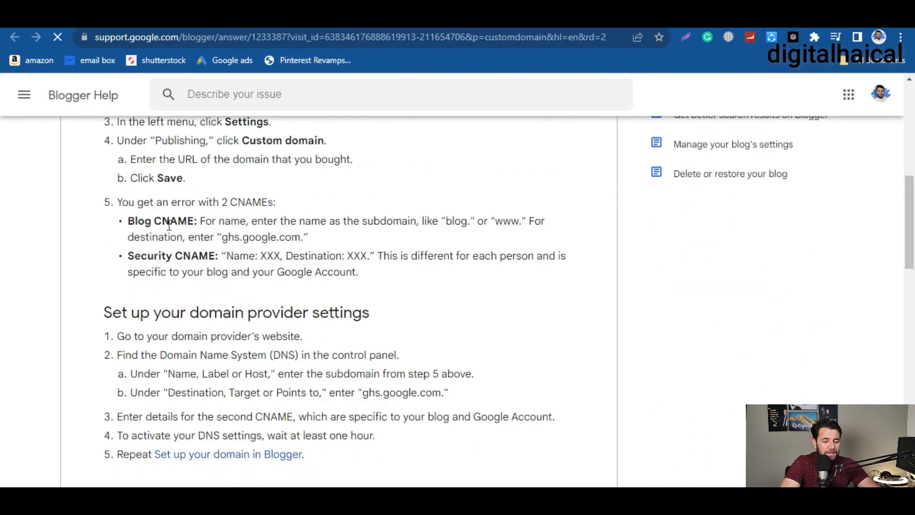
pyautogui.scroll(-7, 206, 314)
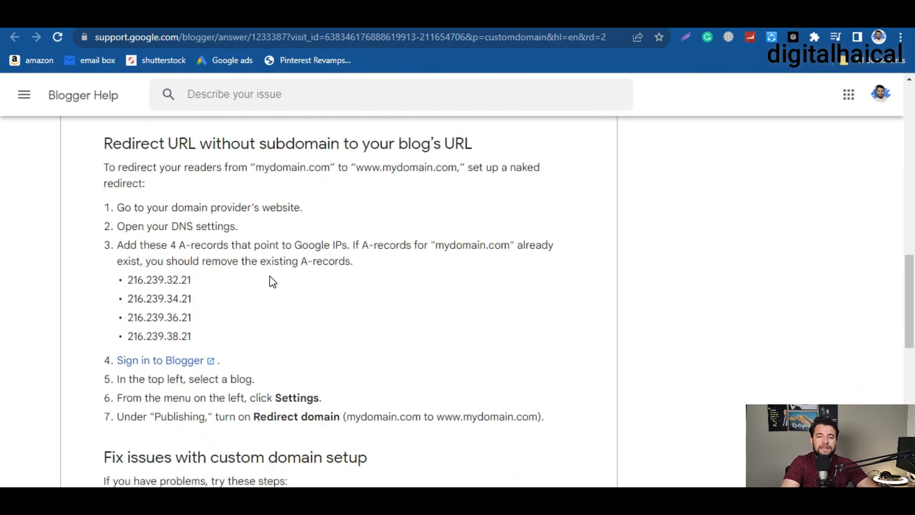
pyautogui.hotkey('alt', 'Tab')
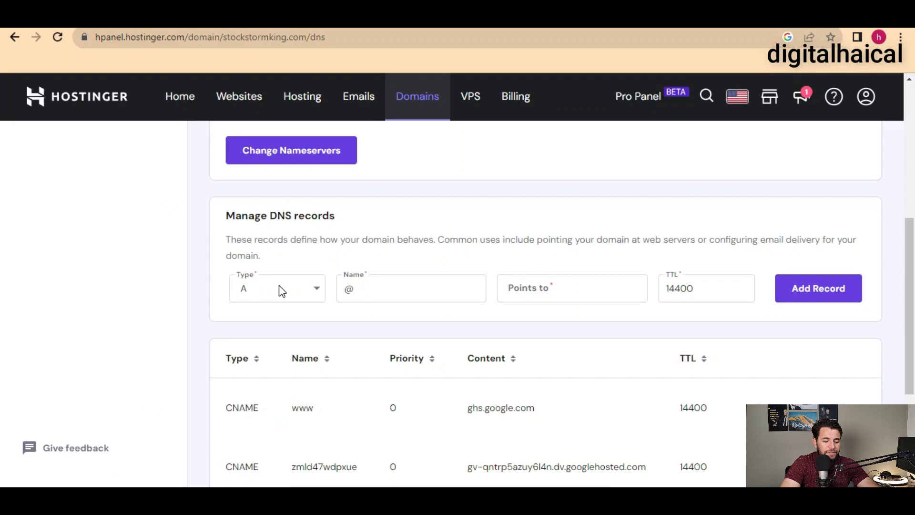
pyautogui.click(364, 286)
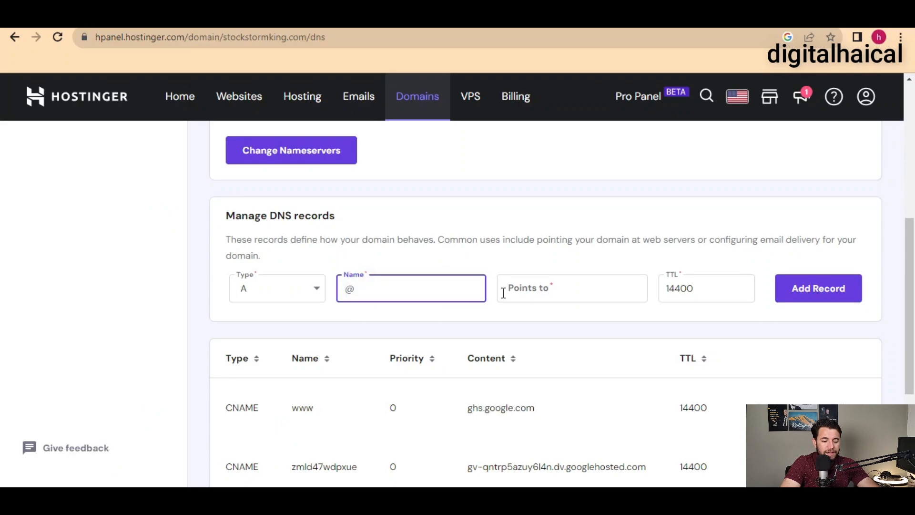
# Copy 216.239.32.21 and 216.239.34.21 from Blogger Help and add each as an A record named @ in Hostinger
pyautogui.hotkey('alt', 'Tab')
pyautogui.moveTo(150, 284); pyautogui.dragTo(130, 281)
pyautogui.hotkey('ctrl', 'c')
pyautogui.hotkey('alt', 'Tab')
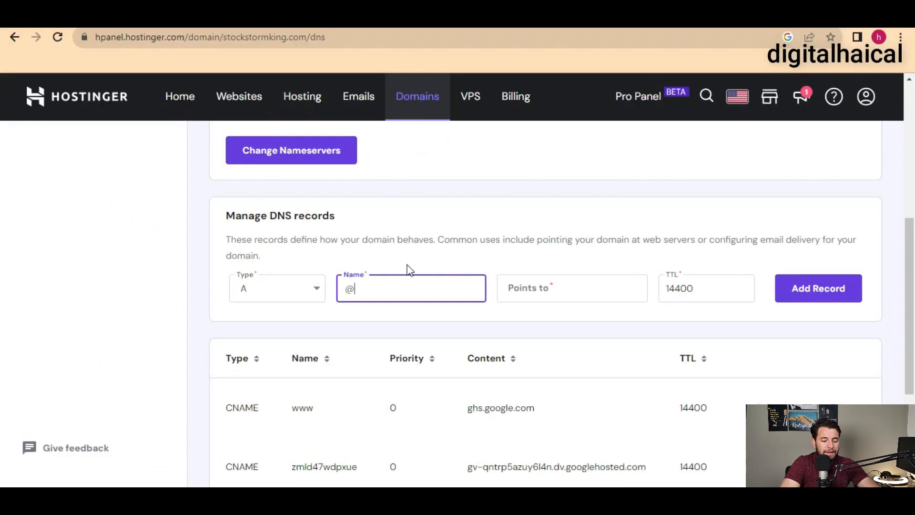
pyautogui.click(514, 288)
pyautogui.hotkey('ctrl', 'v')
pyautogui.click(846, 290)
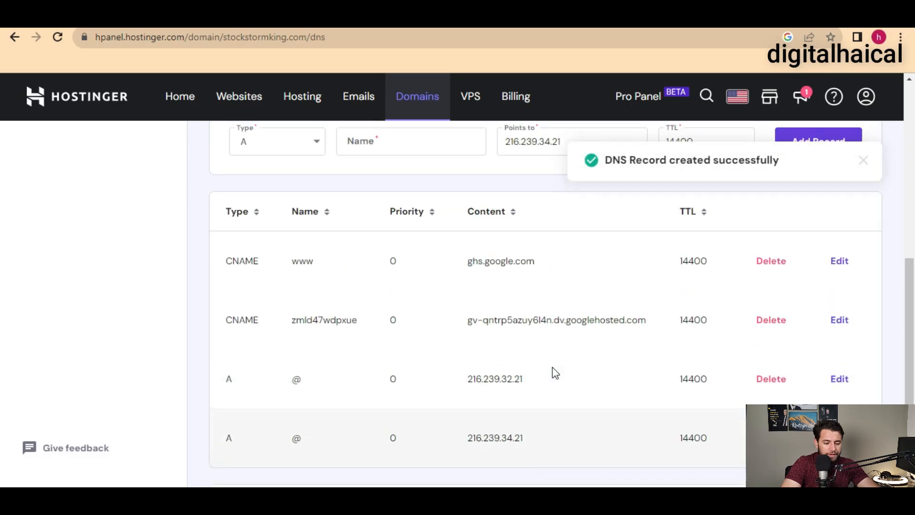
# Copy 216.239.36.21 from Blogger Help and add it in Hostinger as an additional A record named @
pyautogui.hotkey('alt', 'Tab')
pyautogui.moveTo(194, 300); pyautogui.dragTo(129, 300)
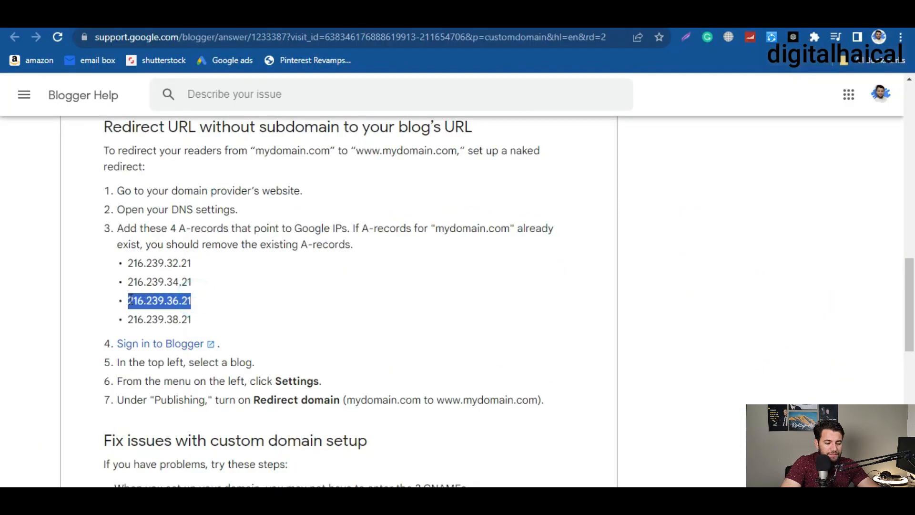
pyautogui.hotkey('alt', 'Tab')
pyautogui.scroll(1, 277, 237)
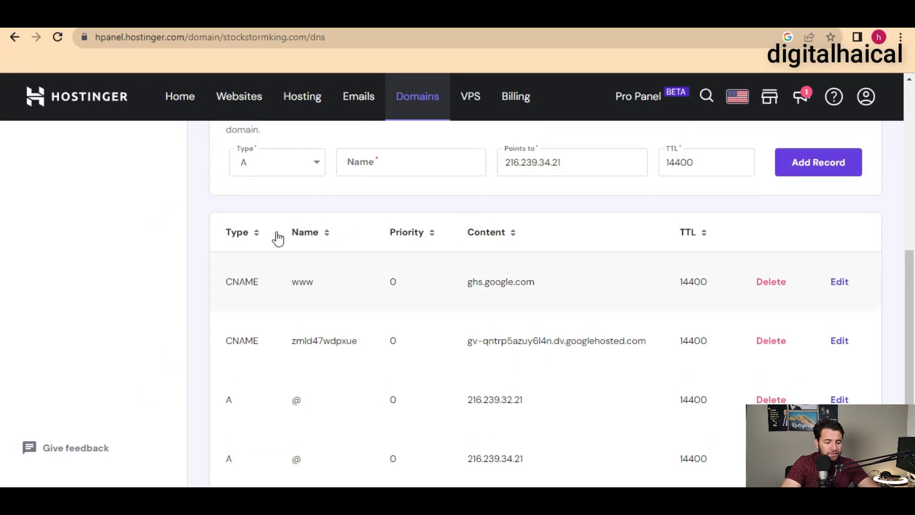
pyautogui.click(387, 162)
pyautogui.write('@')
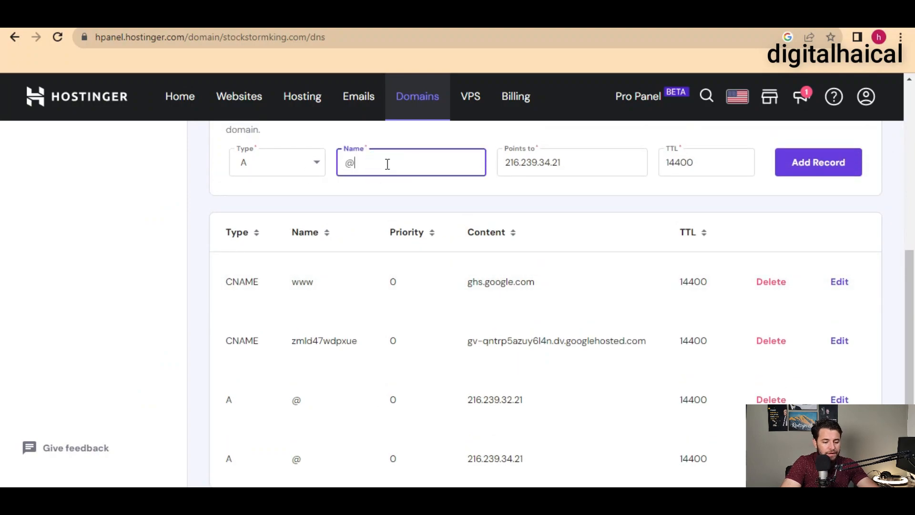
pyautogui.click(605, 163)
pyautogui.hotkey('ctrl', 'a')
pyautogui.hotkey('ctrl', 'v')
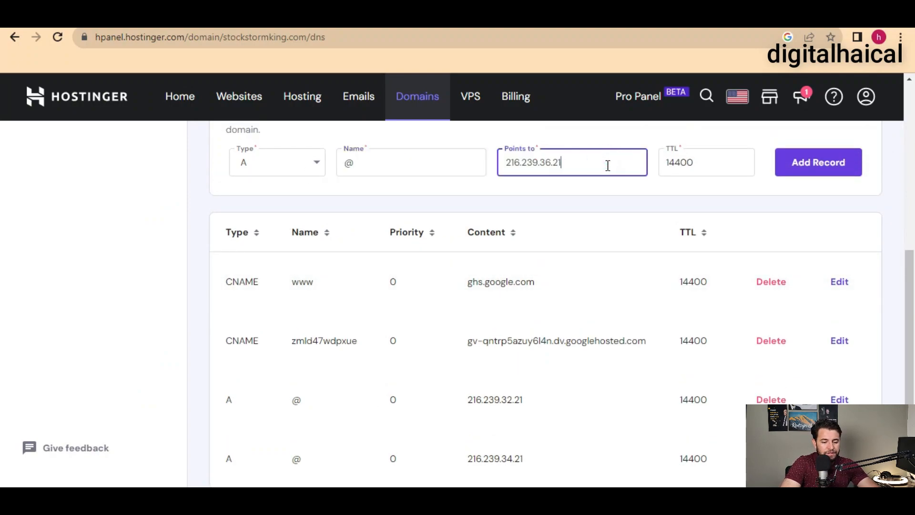
pyautogui.click(809, 163)
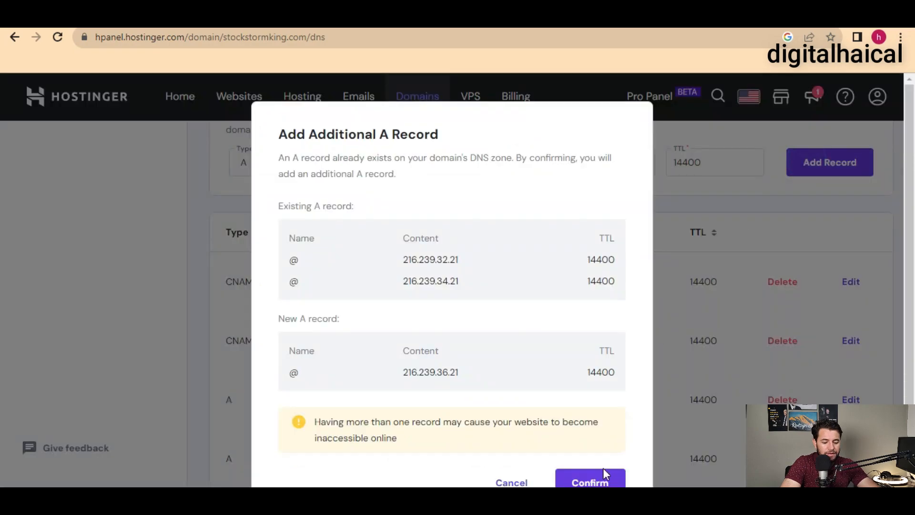
pyautogui.click(602, 479)
# Copy 216.239.38.21 from Blogger Help and add it in Hostinger as the fourth A record named @
pyautogui.hotkey('alt', 'Tab')
pyautogui.moveTo(191, 319); pyautogui.dragTo(130, 317)
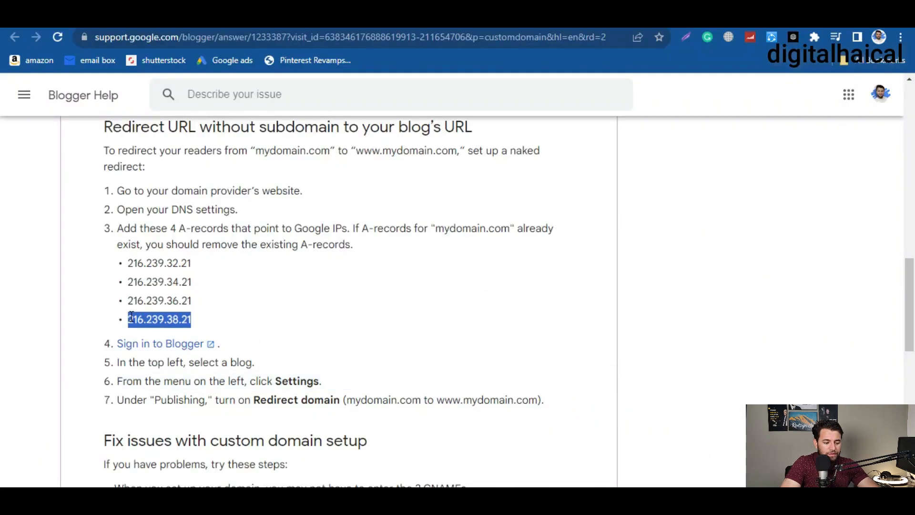
pyautogui.hotkey('ctrl', 'c')
pyautogui.hotkey('alt', 'Tab')
pyautogui.click(372, 164)
pyautogui.doubleClick(527, 153)
pyautogui.hotkey('ctrl', 'v')
pyautogui.click(827, 163)
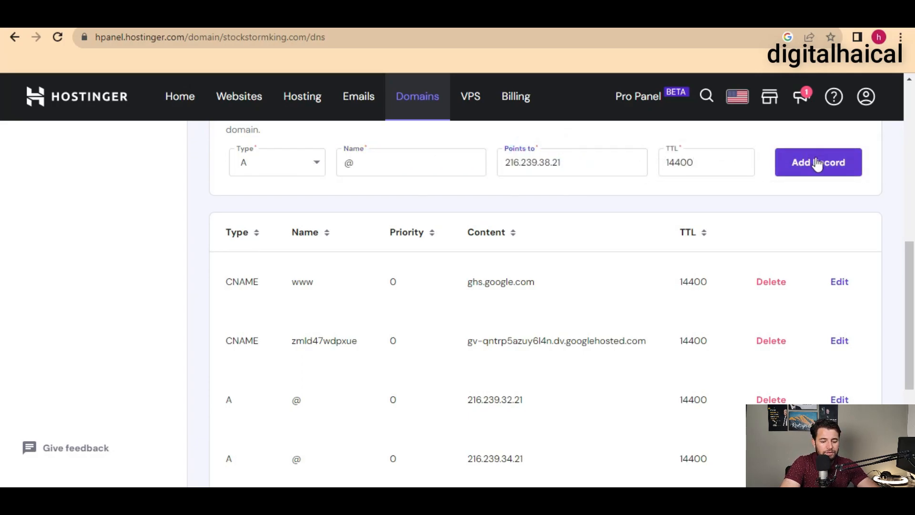
pyautogui.scroll(-2, 586, 424)
pyautogui.click(589, 436)
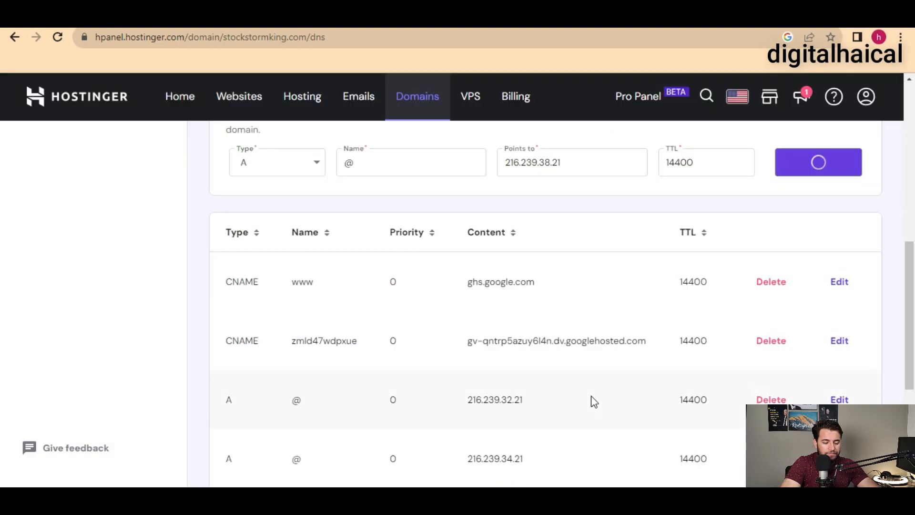
pyautogui.scroll(-2, 593, 401)
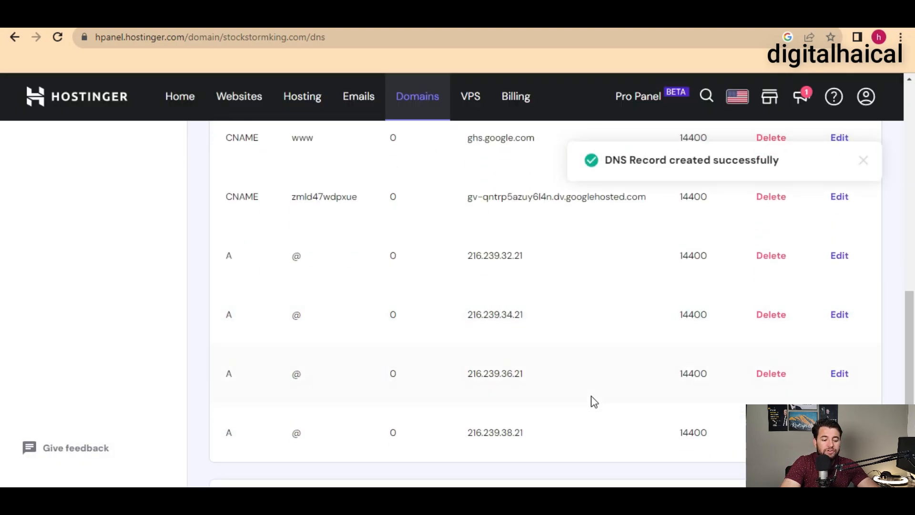
pyautogui.scroll(4, 594, 402)
pyautogui.scroll(-1, 593, 401)
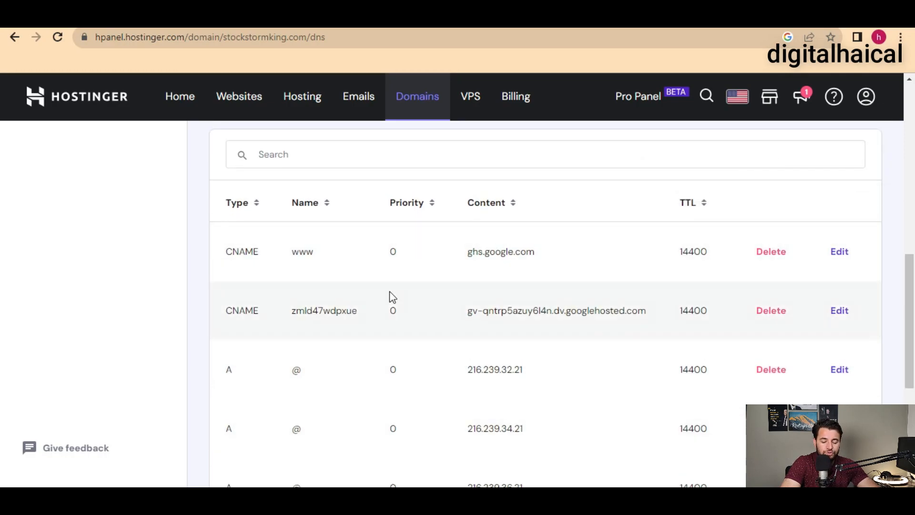
pyautogui.scroll(4, 474, 357)
pyautogui.hotkey('alt', 'Tab')
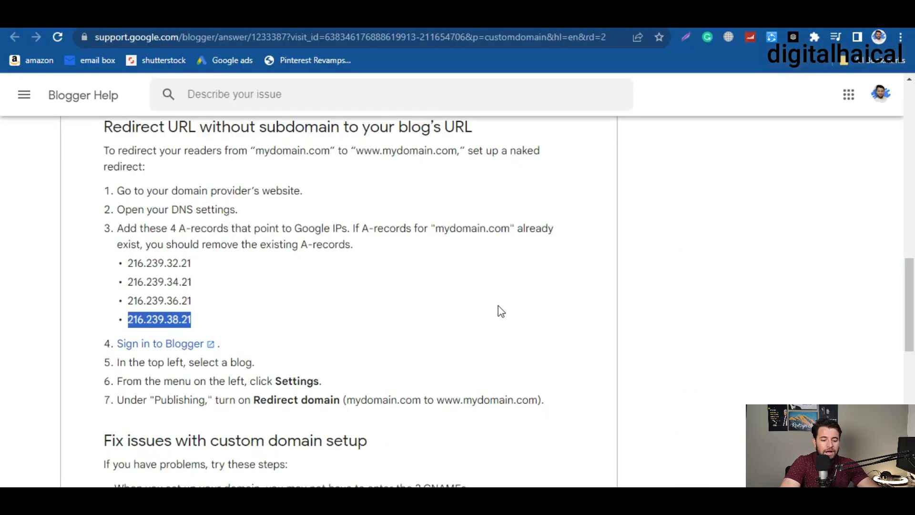
pyautogui.hotkey('alt', 'Tab')
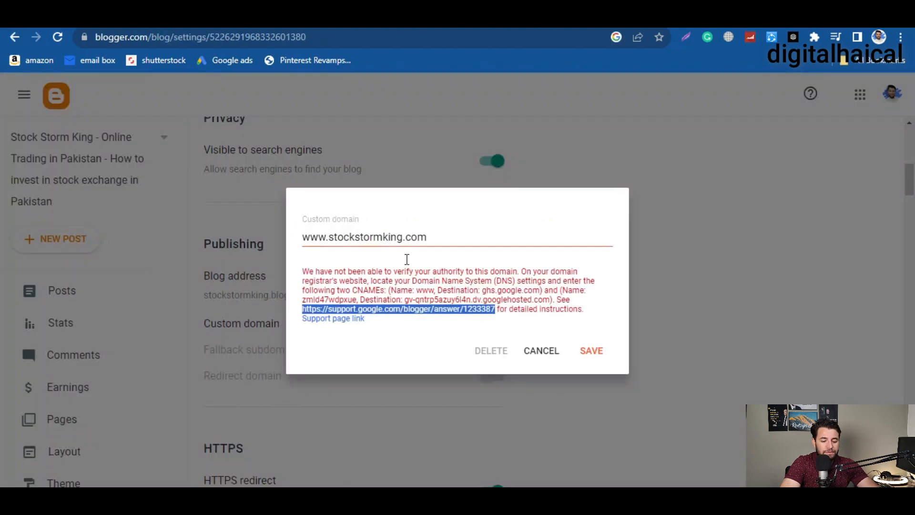
pyautogui.click(595, 356)
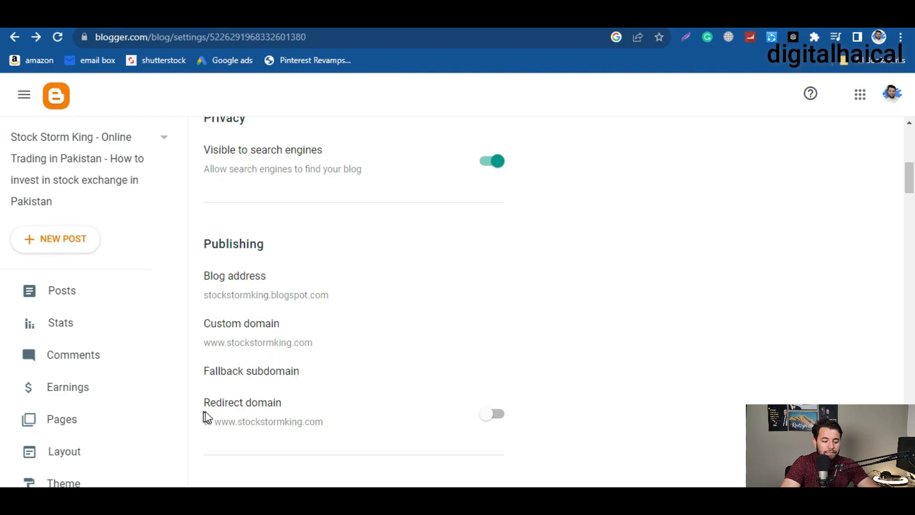
pyautogui.click(496, 422)
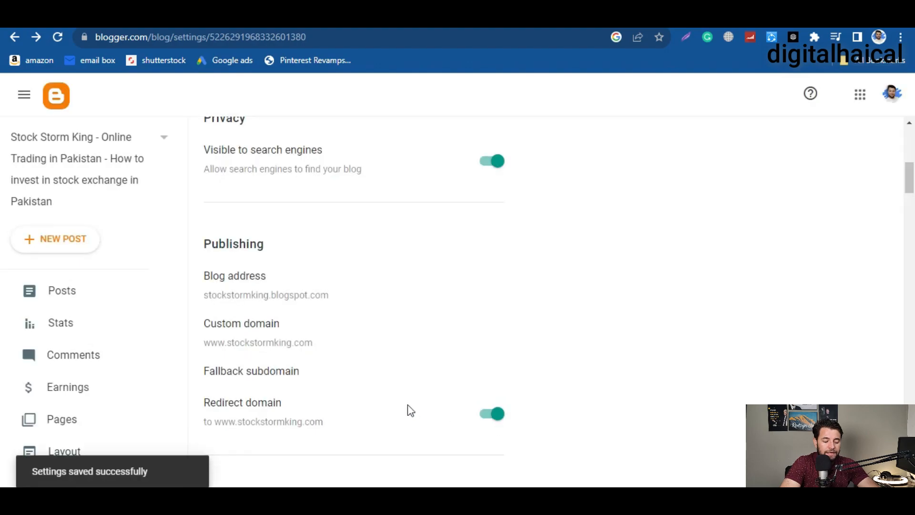
pyautogui.scroll(-2, 407, 404)
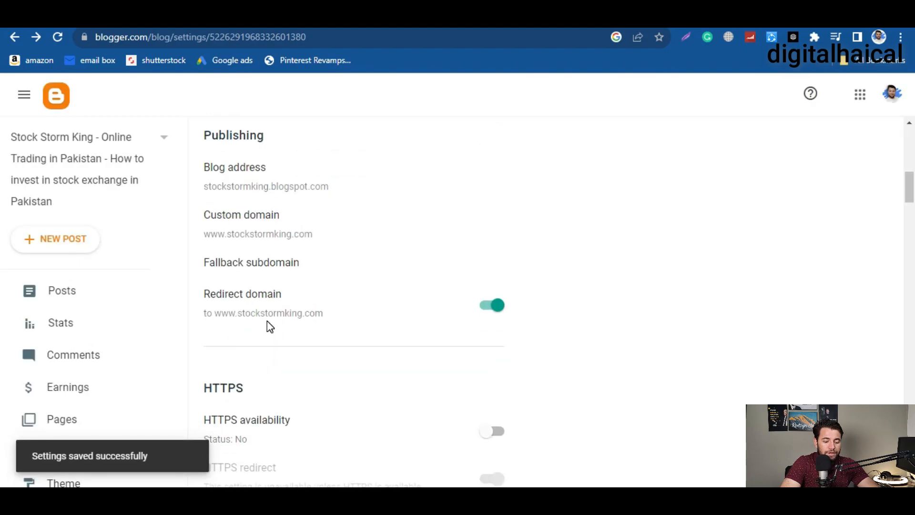
pyautogui.scroll(-2, 319, 335)
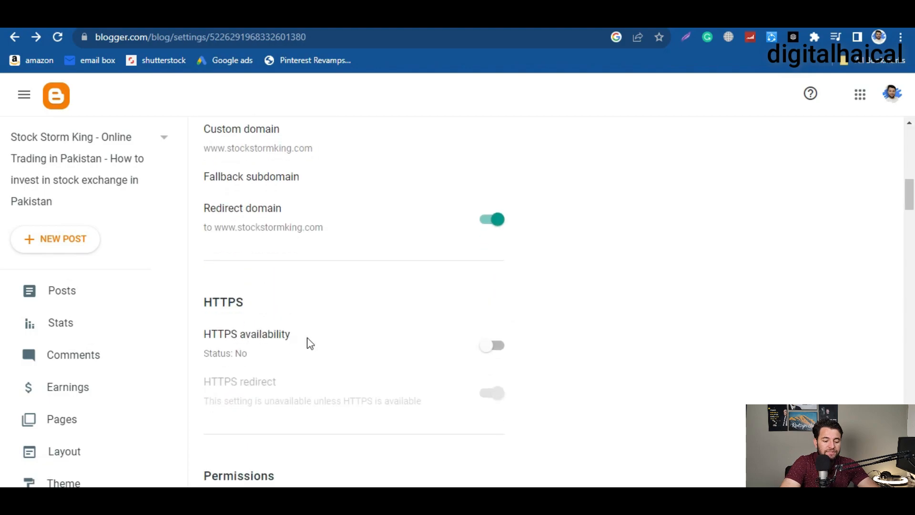
pyautogui.click(496, 346)
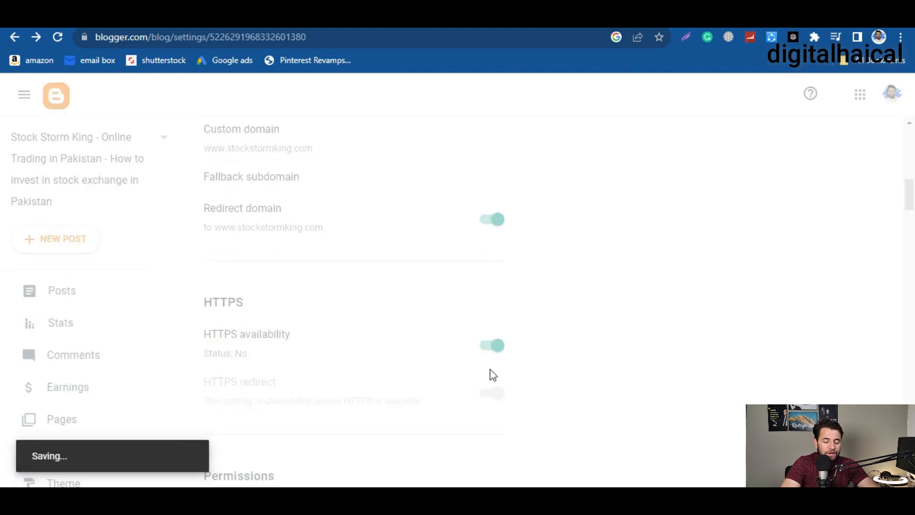
pyautogui.scroll(-3, 508, 402)
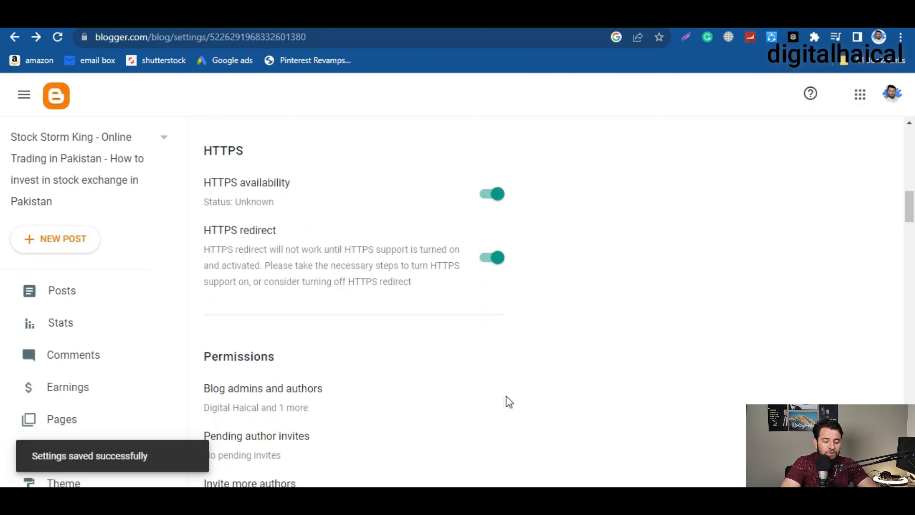
# Open the live blog from Blogger and select its web address to check the custom domain
pyautogui.scroll(-7, 509, 402)
pyautogui.scroll(2, 508, 401)
pyautogui.scroll(9, 509, 401)
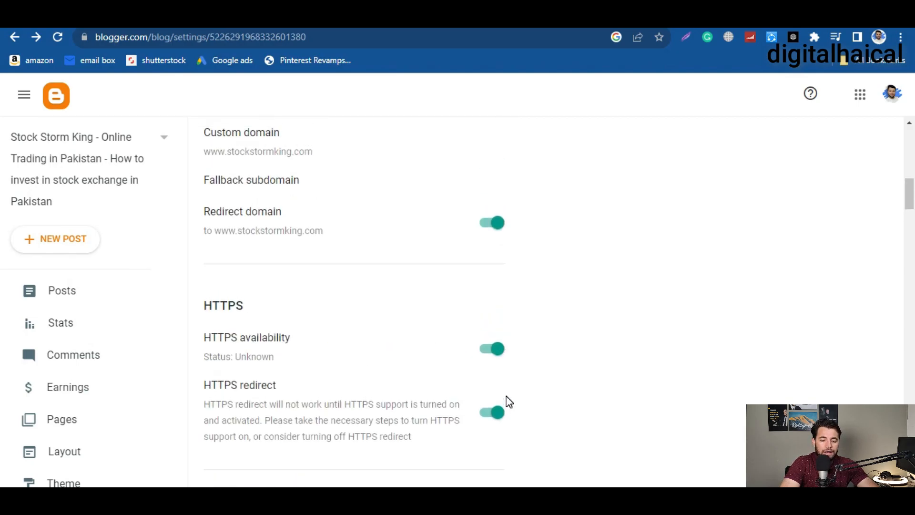
pyautogui.scroll(2, 509, 402)
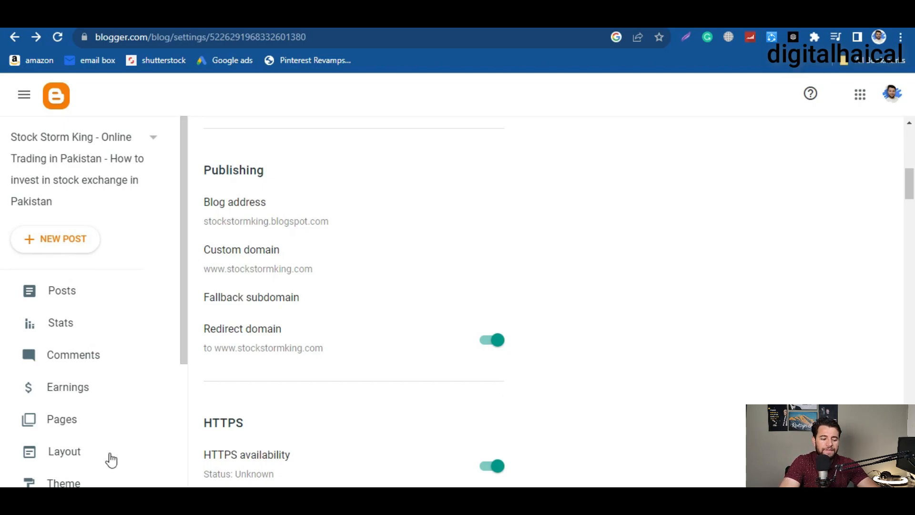
pyautogui.scroll(-4, 81, 413)
pyautogui.click(76, 397)
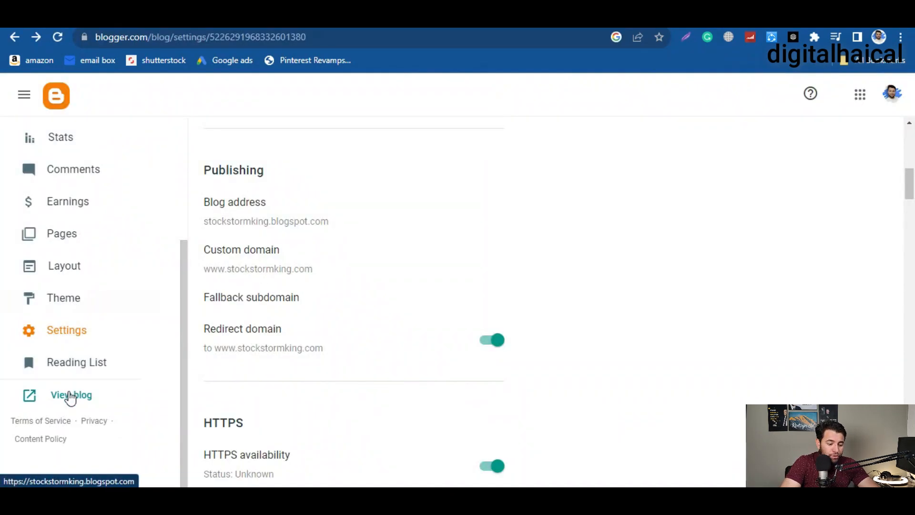
pyautogui.click(230, 20)
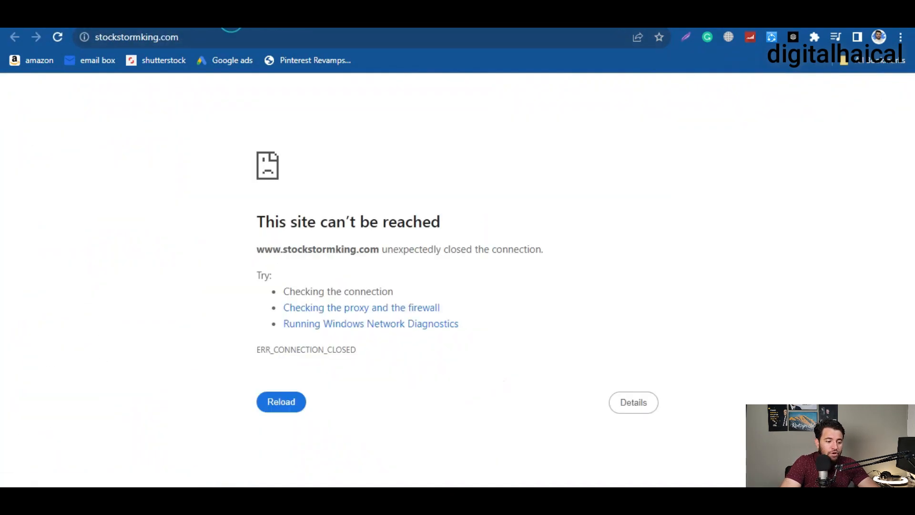
pyautogui.click(120, 37)
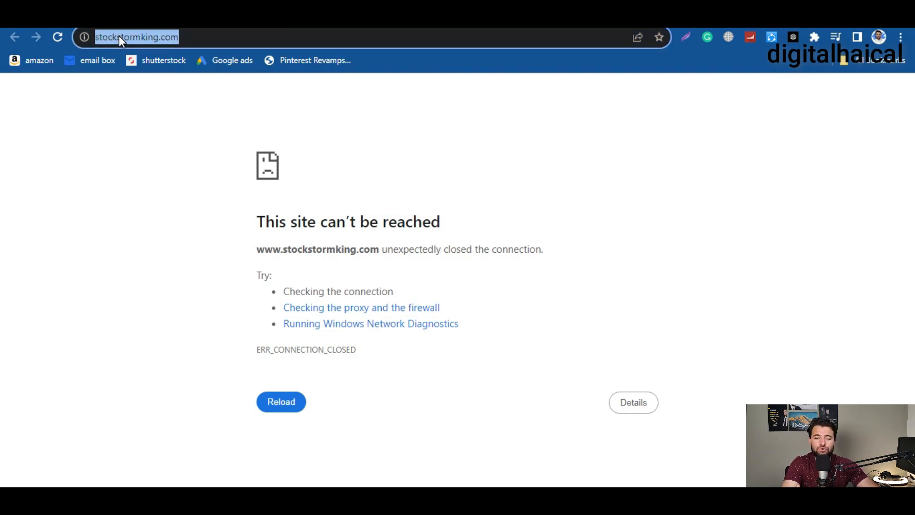